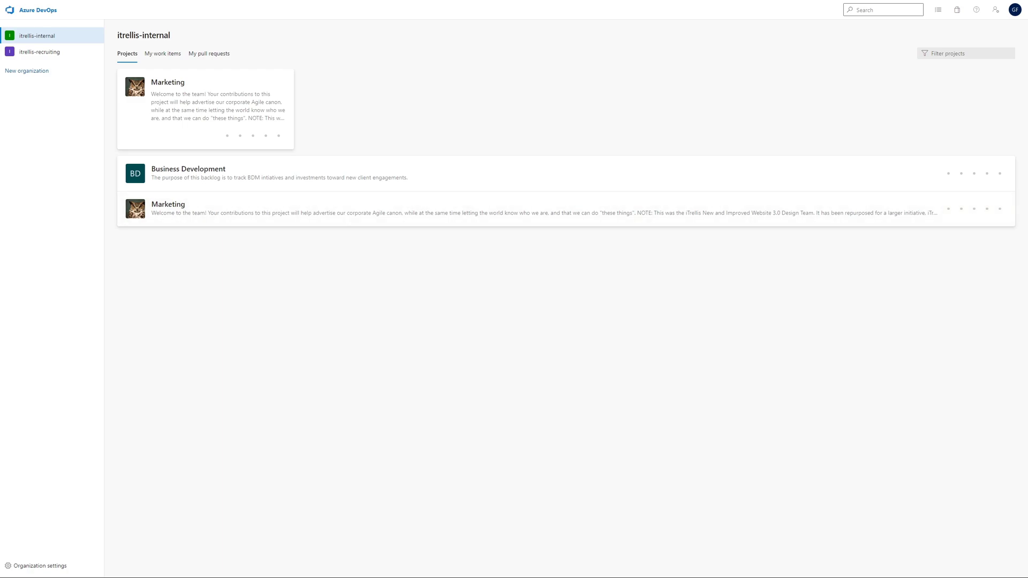
- Start a new organization, rename it ImaginativeProducts in Central US, and pass the CAPTCHA
left_click(36, 71)
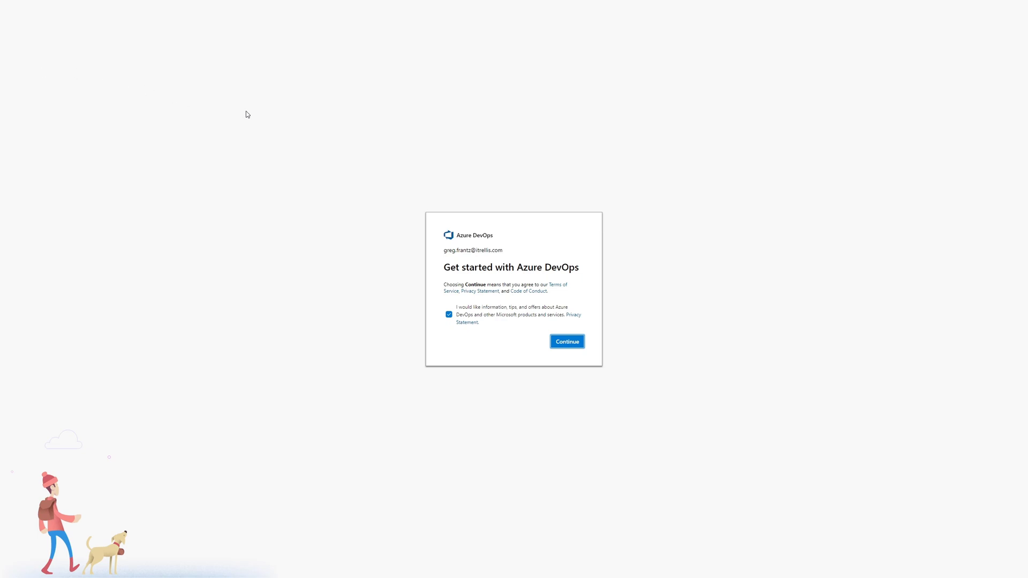
left_click(562, 341)
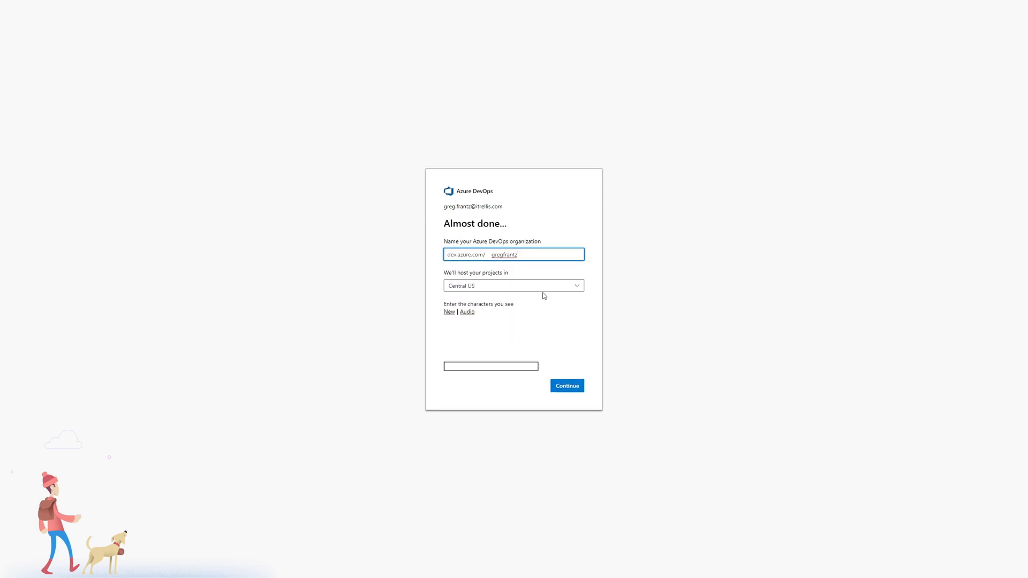
double_click(544, 254)
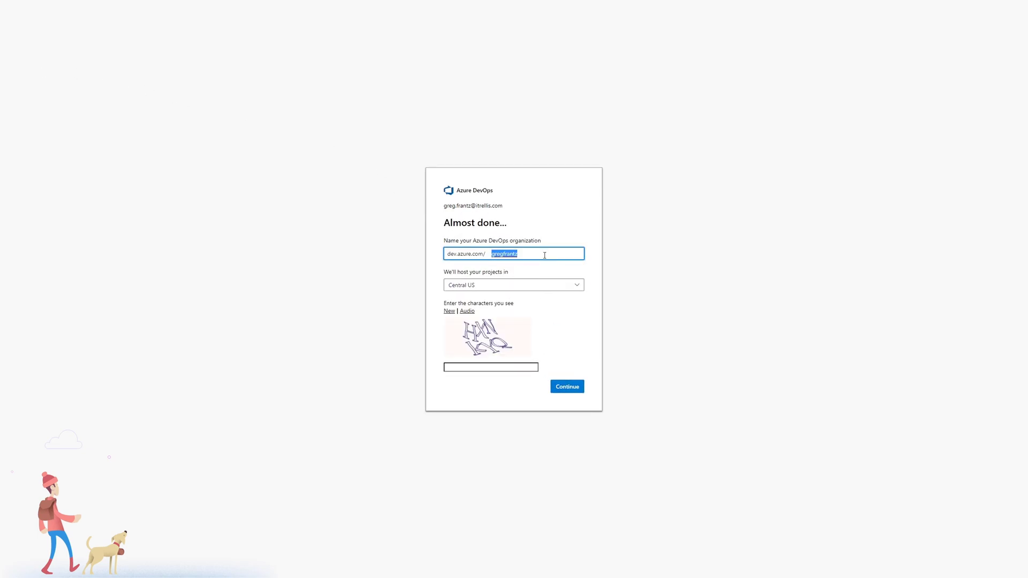
type("ImaginativeProdu")
type("cts")
left_click(496, 367)
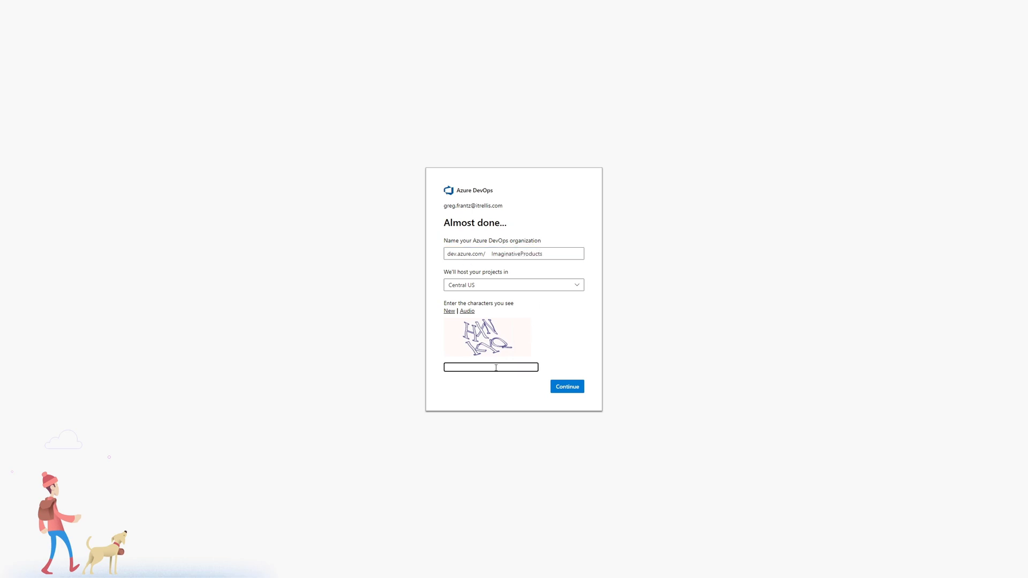
type("N")
type("YQ")
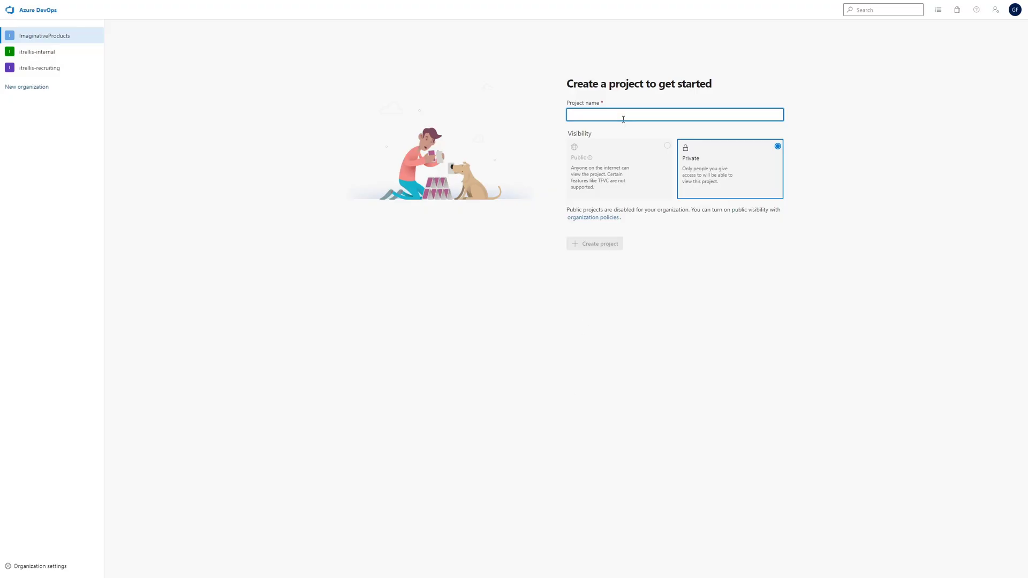
type("S")
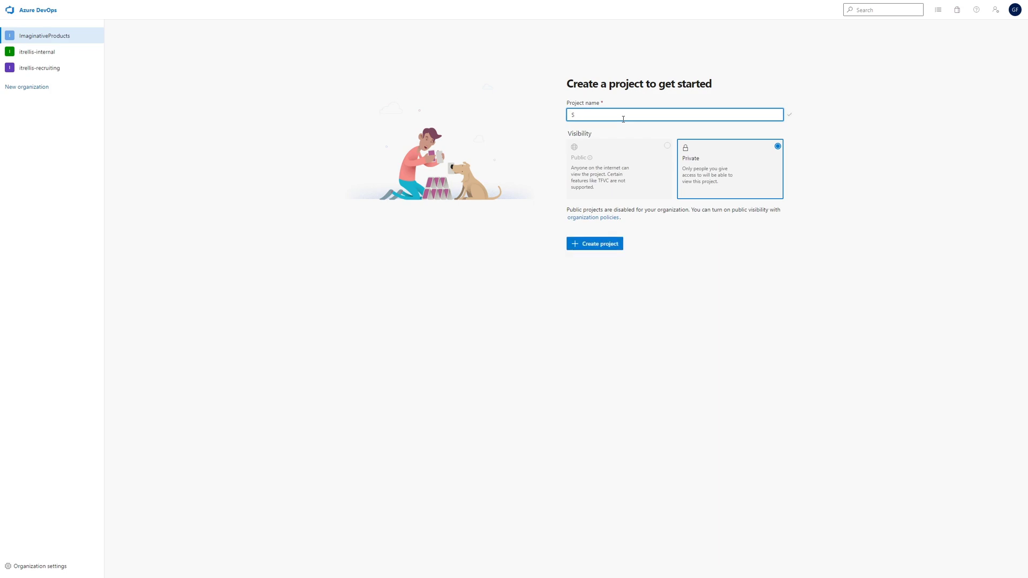
type("ales")
- Create a project named Sales with Private visibility
left_click(604, 246)
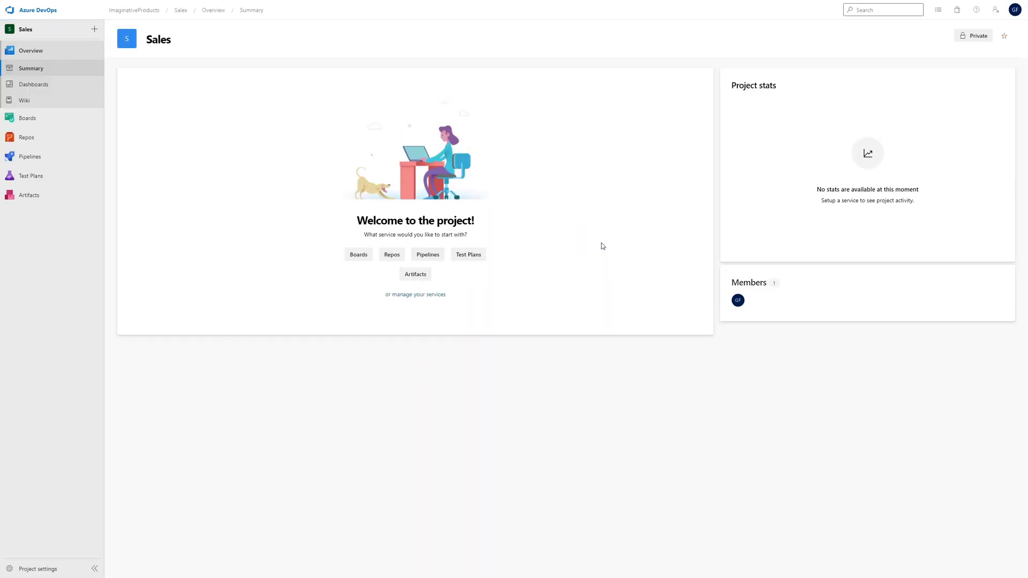
- From the Sales project settings, view the Basic process and its Epic, Issue and Task types
left_click(48, 570)
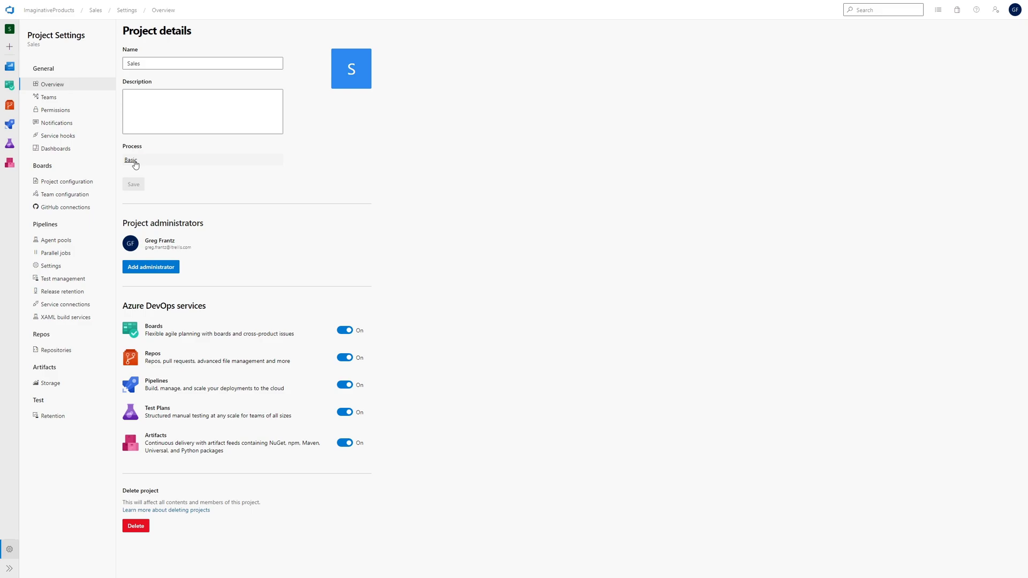
left_click(132, 161)
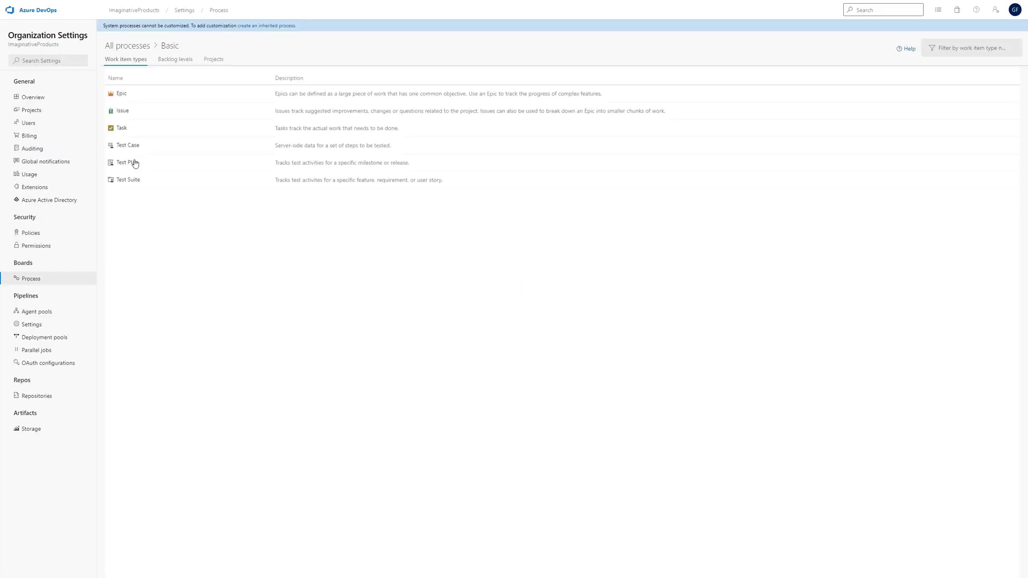
- Change the Sales project's process from Basic to Agile
left_click(214, 61)
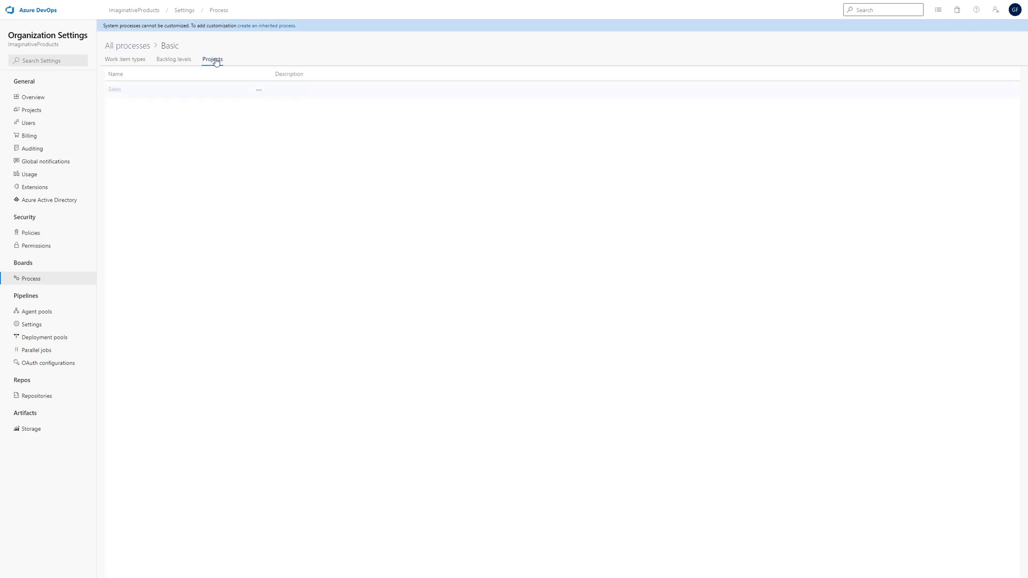
left_click(258, 90)
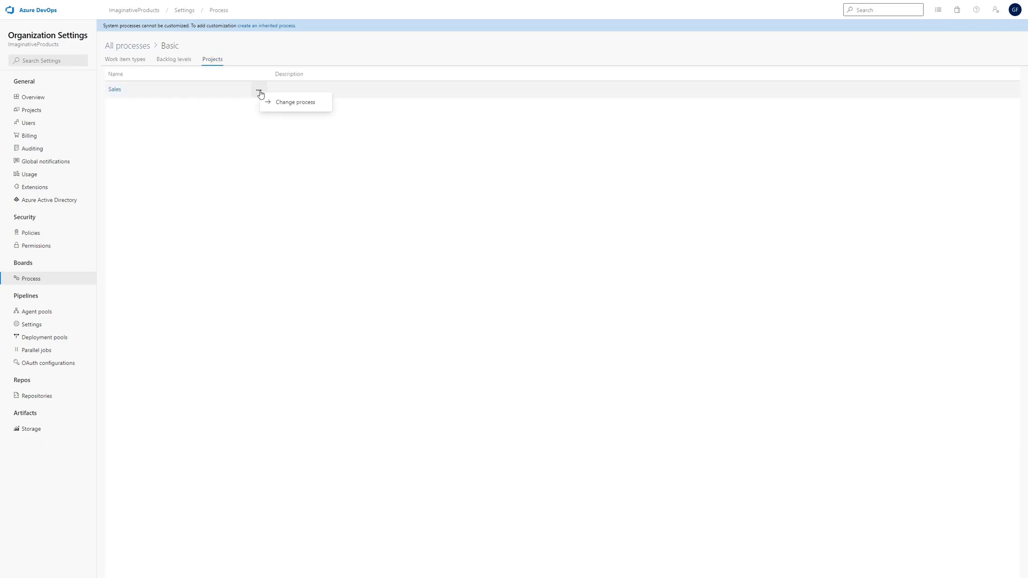
left_click(297, 105)
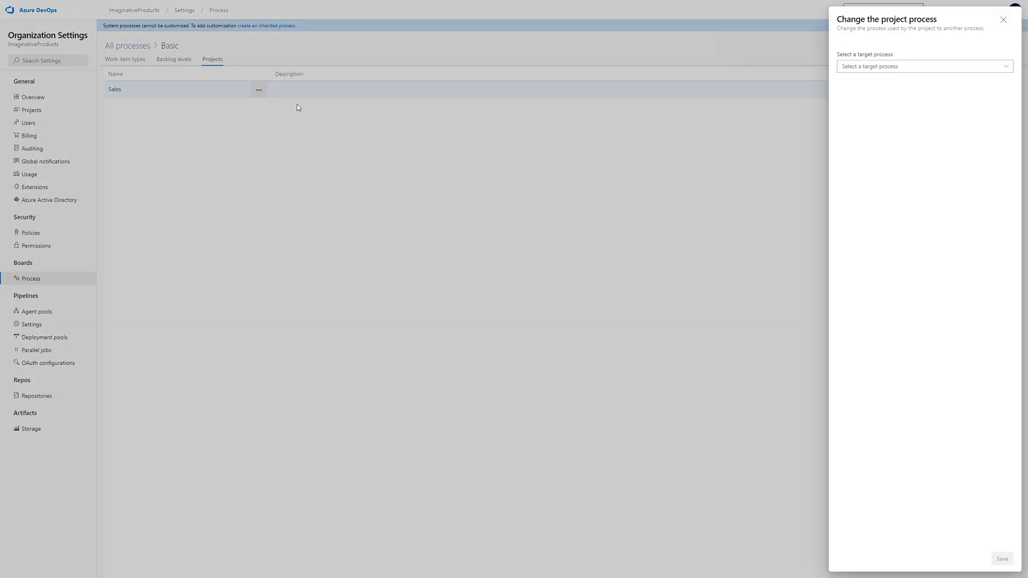
left_click(950, 68)
left_click(900, 107)
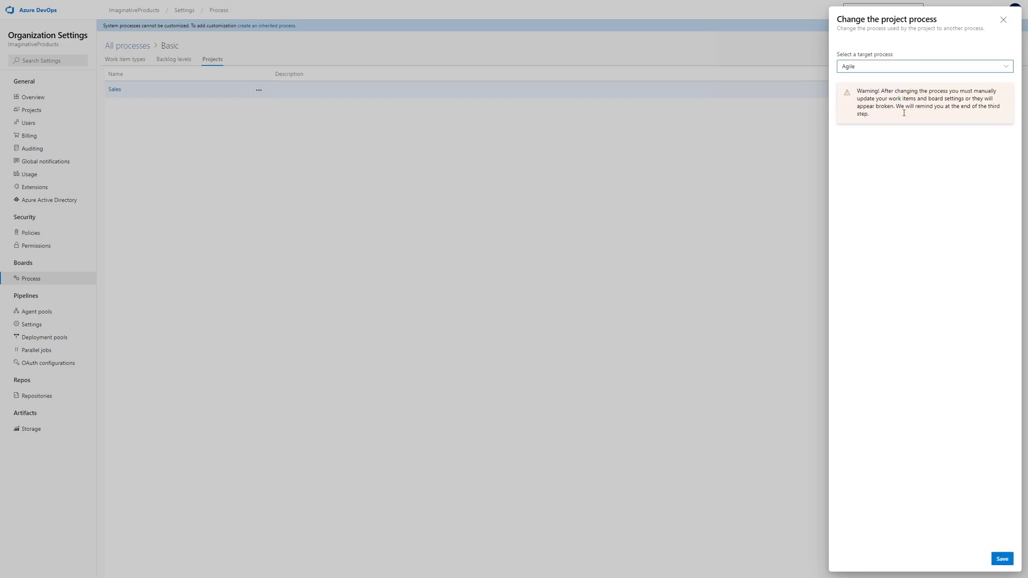
left_click(1002, 558)
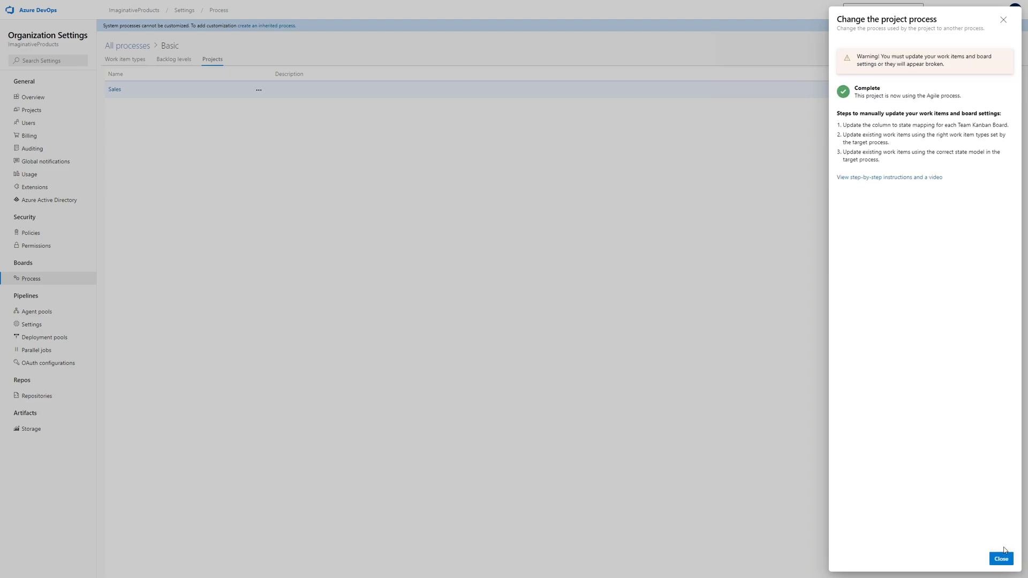
- Close the change summary and open the Sales project details to confirm Agile
left_click(1001, 558)
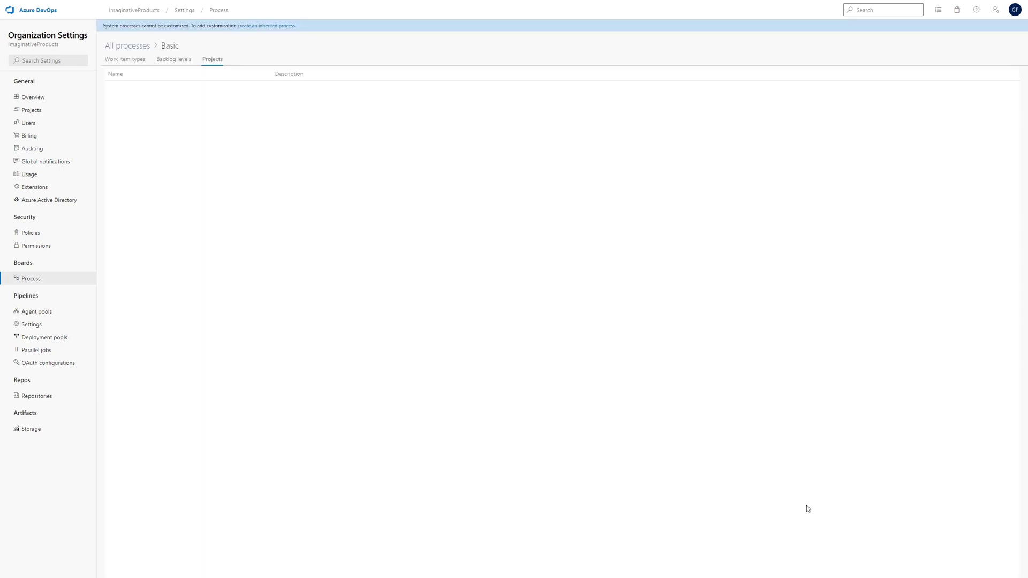
left_click(33, 114)
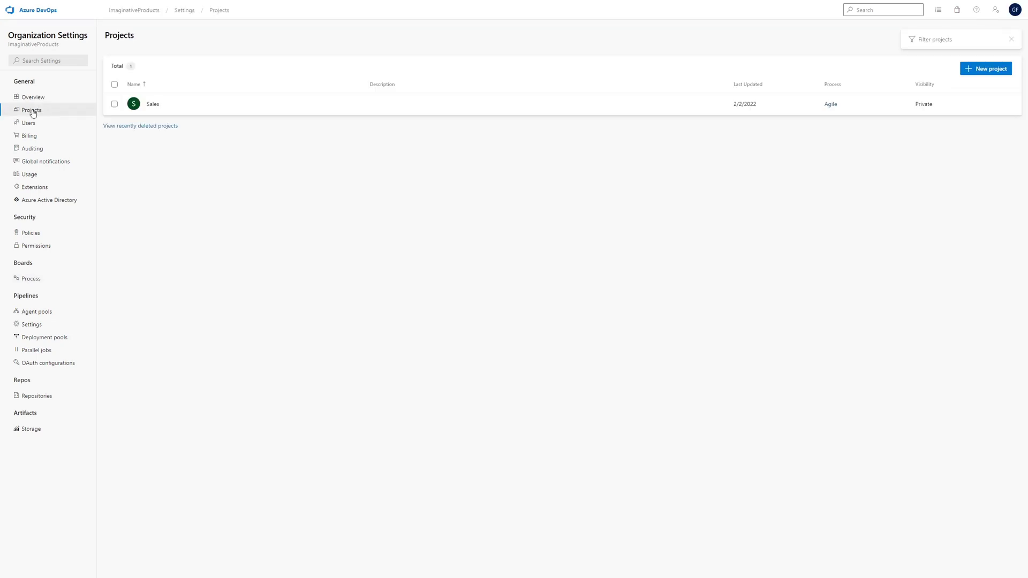
left_click(152, 105)
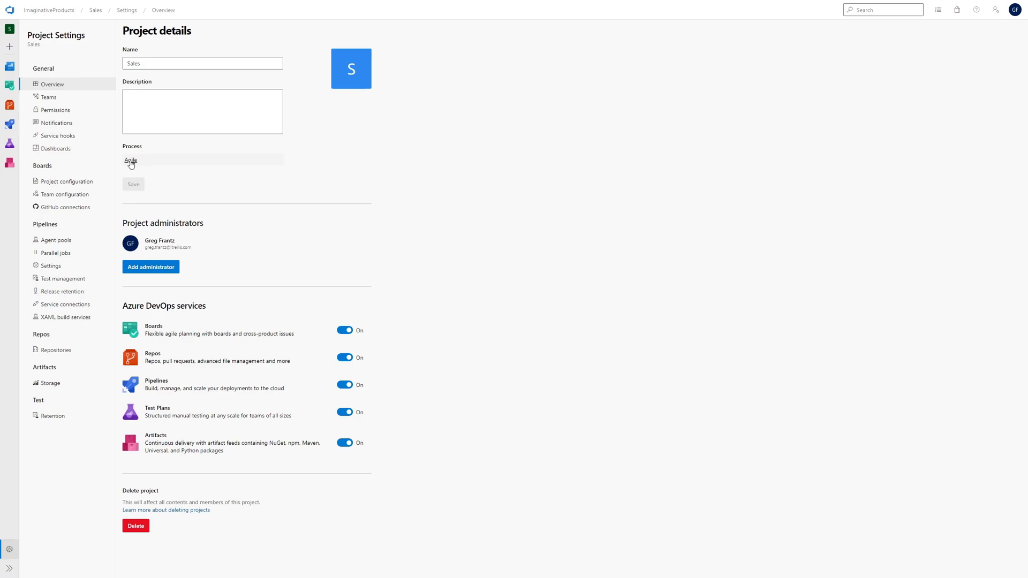
- Make Agile the default process for ImaginativeProducts, then go back to its projects list
left_click(64, 15)
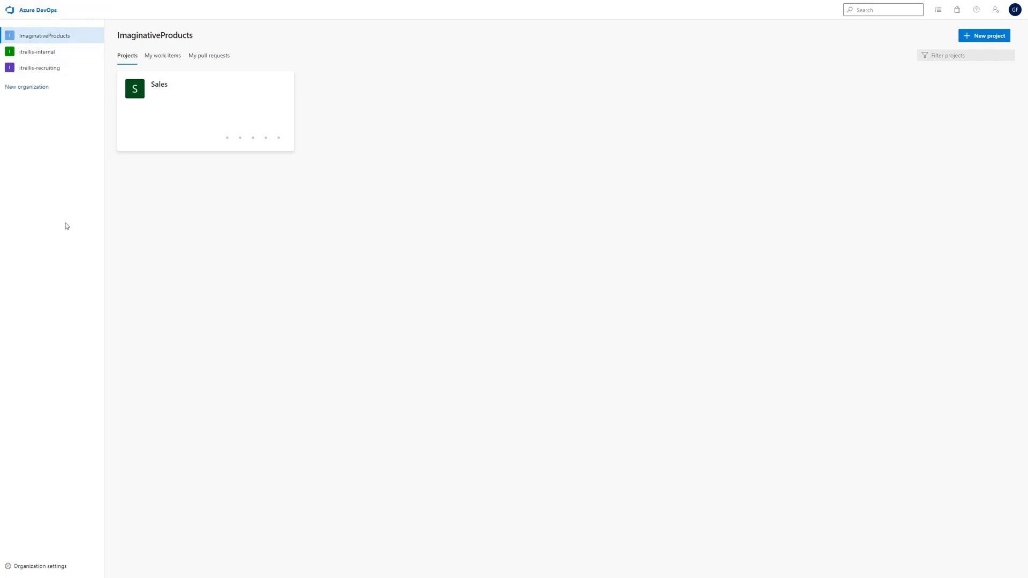
left_click(51, 569)
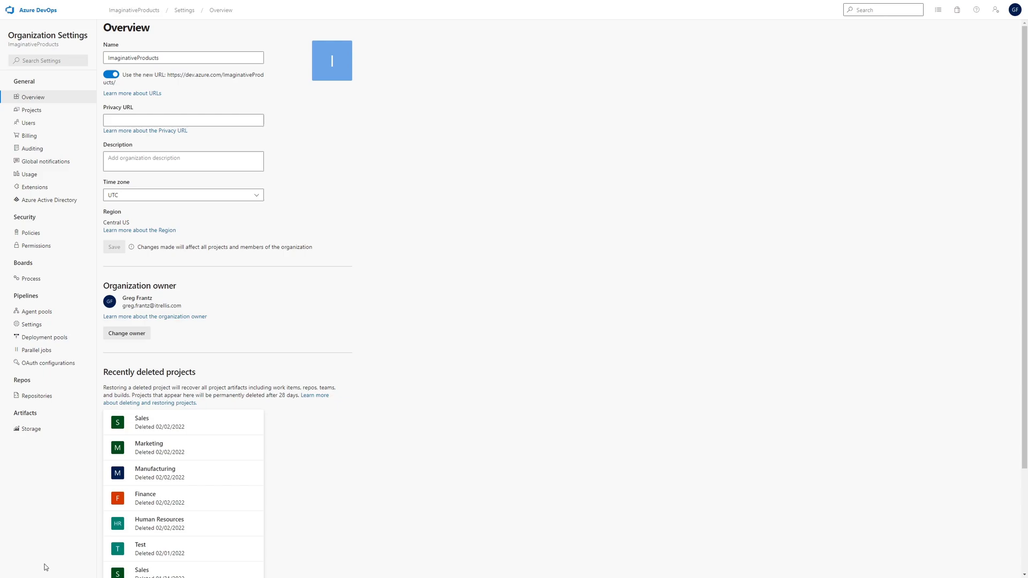
left_click(32, 279)
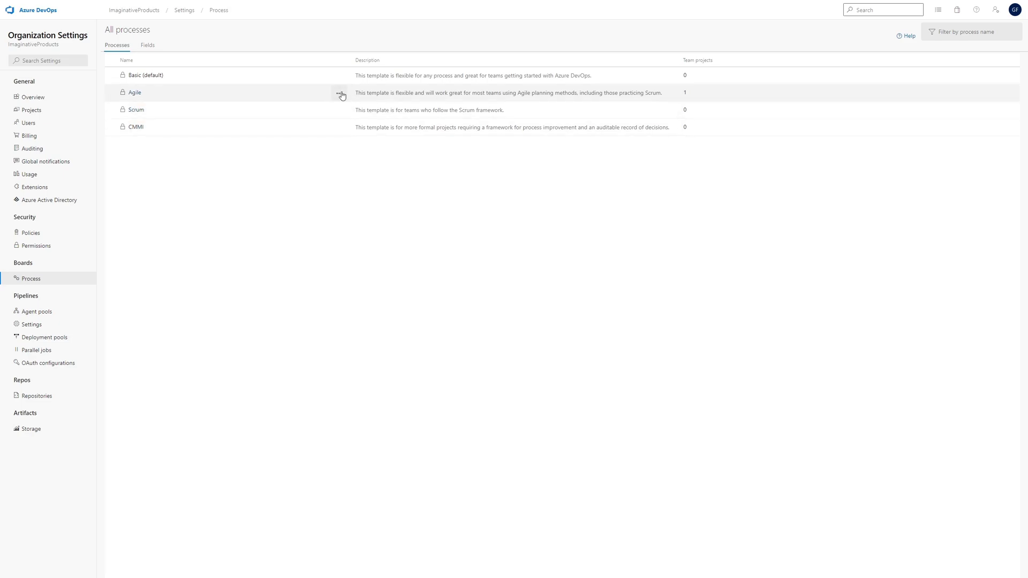
left_click(340, 95)
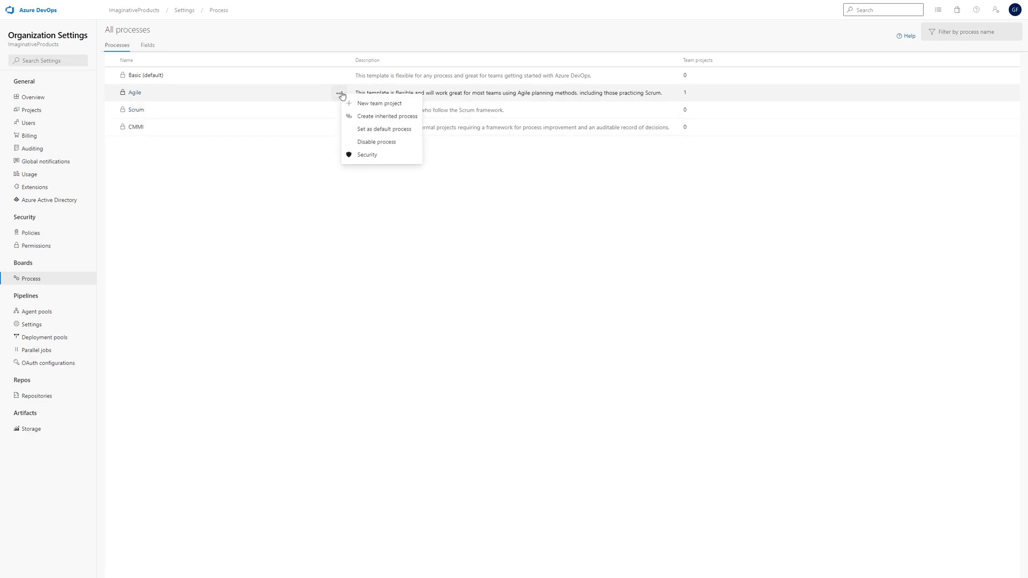
left_click(376, 131)
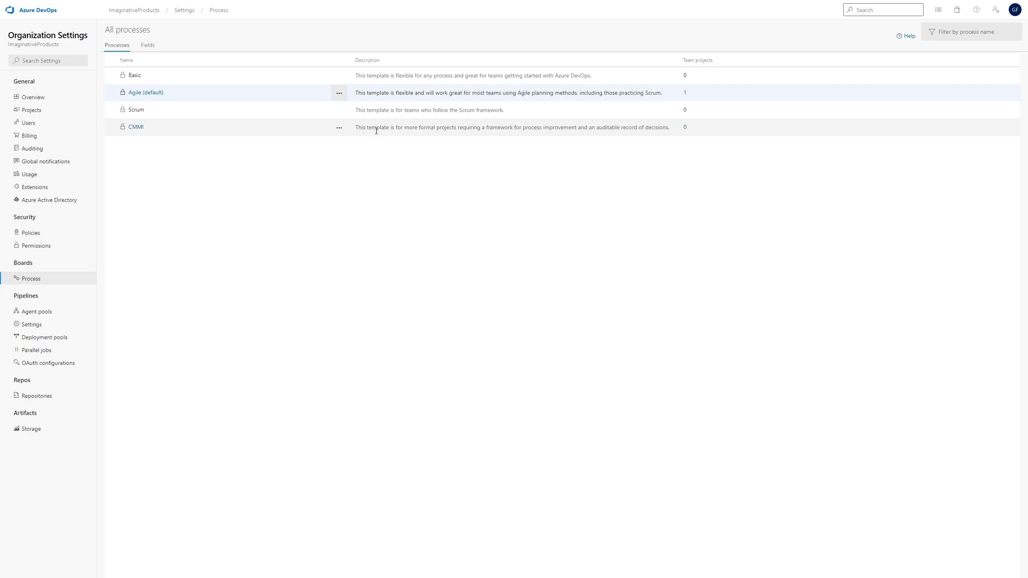
left_click(139, 10)
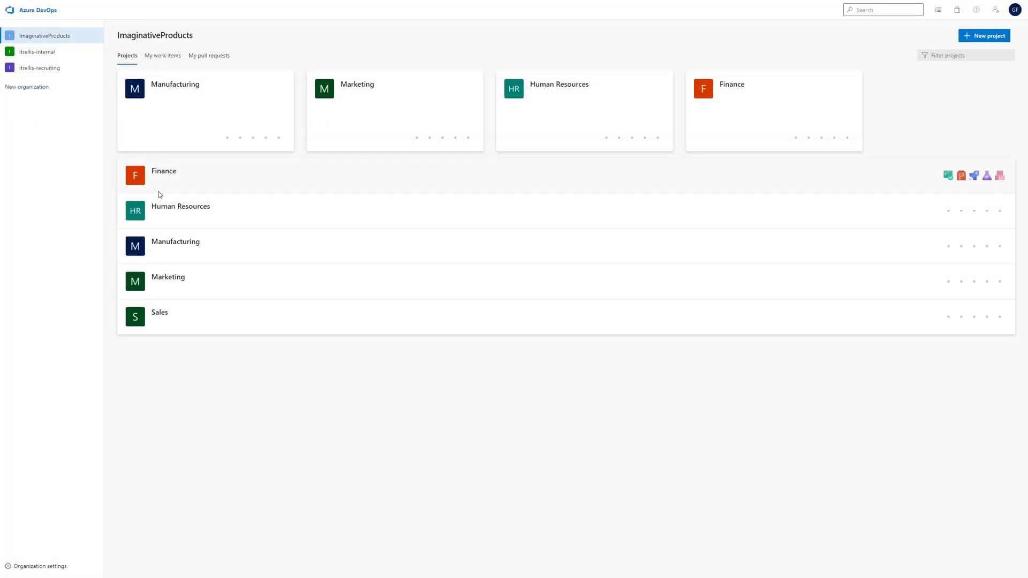
- Show the Sales project's Teams settings, where Sales Team is the only team
left_click(160, 321)
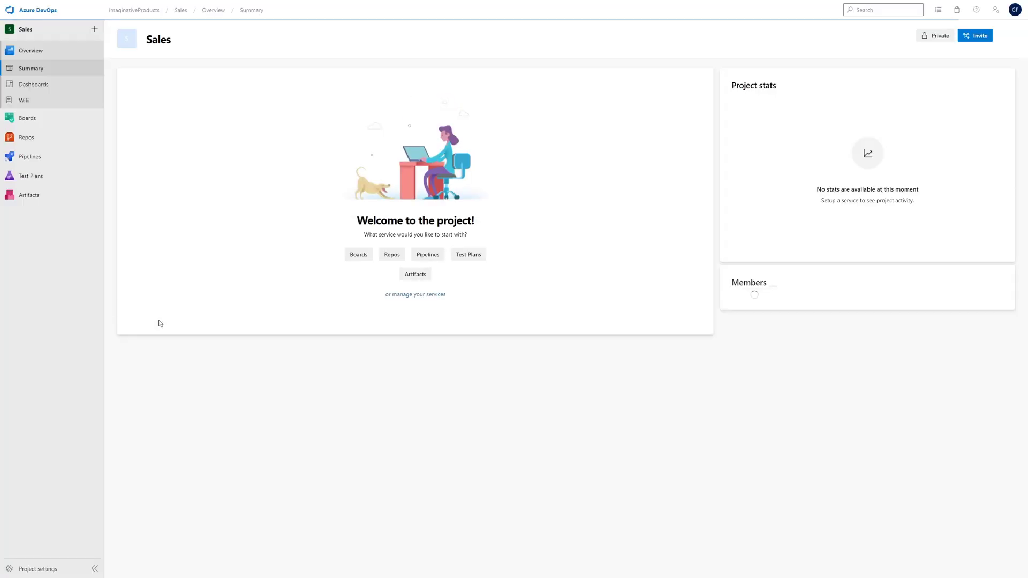
left_click(38, 568)
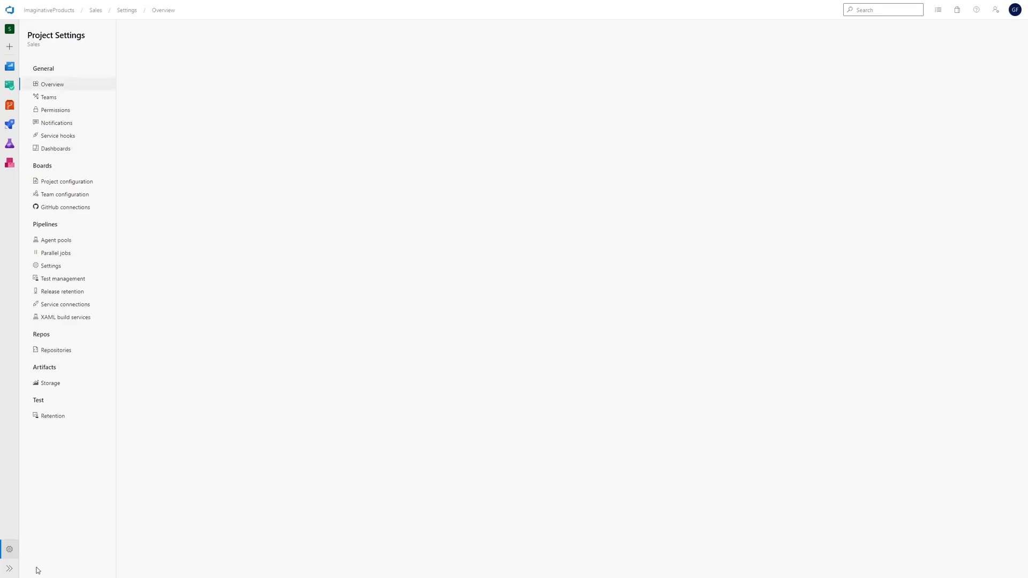
left_click(48, 97)
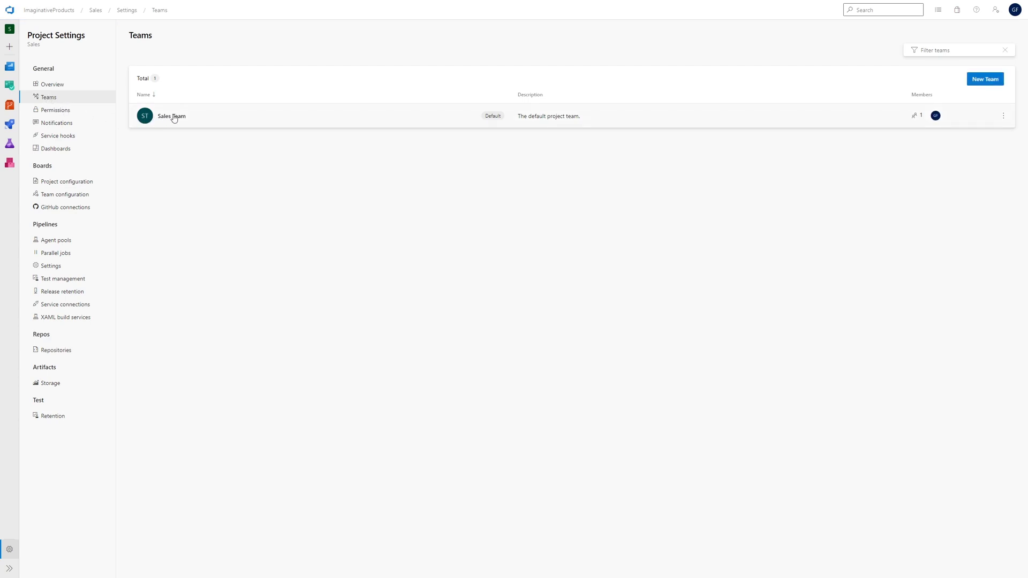
- Create a team named 'CRM Team' in Sales without adding extra members
mouse_move(172, 117)
left_click(977, 82)
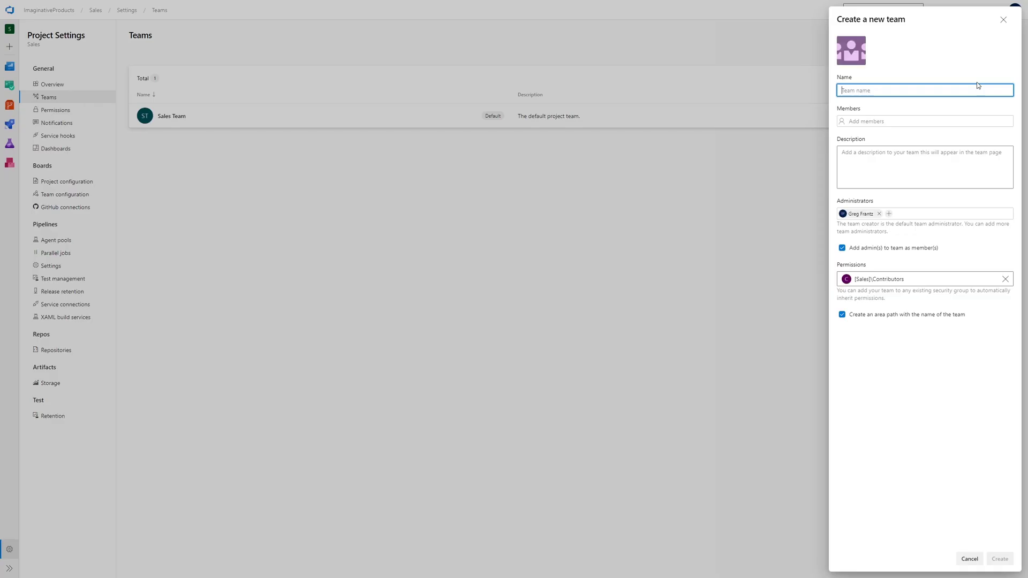
type("CRM")
type(" Team")
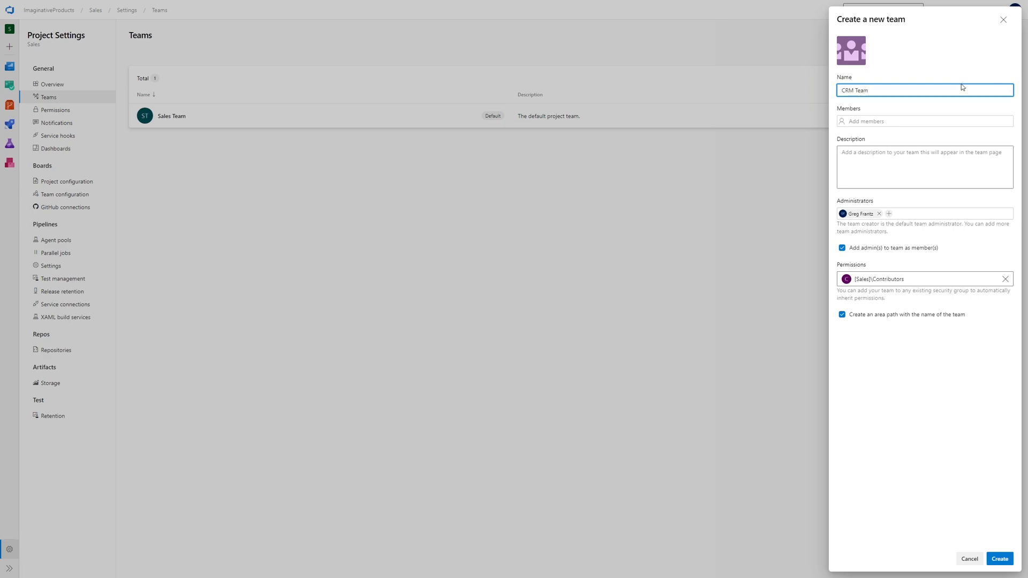
left_click(918, 121)
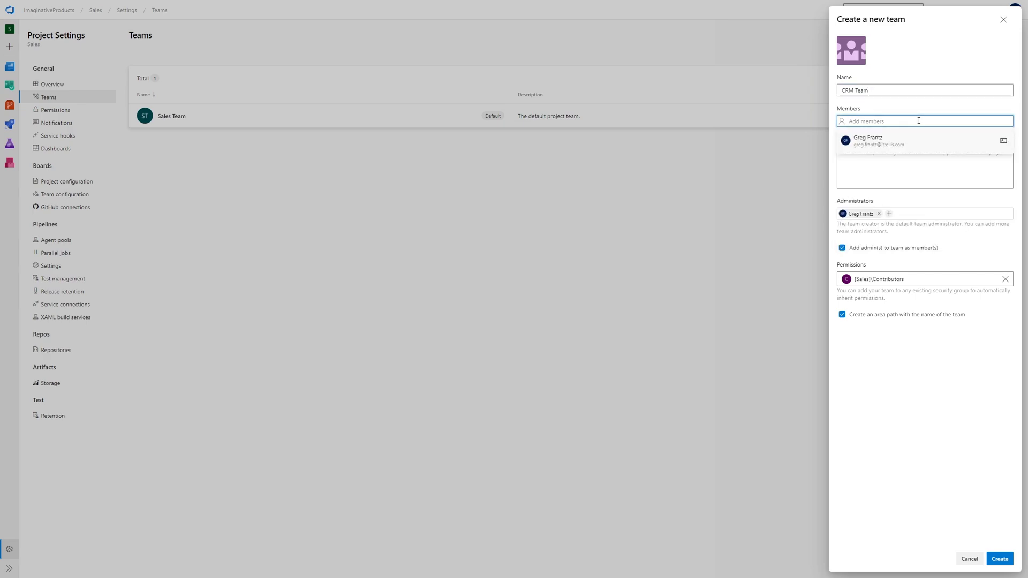
left_click(902, 360)
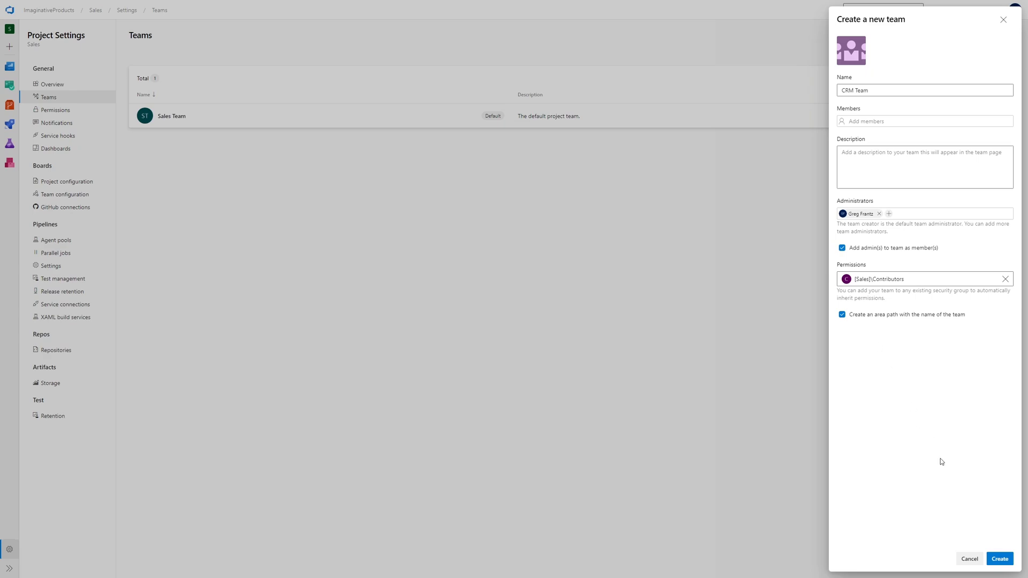
left_click(1001, 561)
left_click(1002, 559)
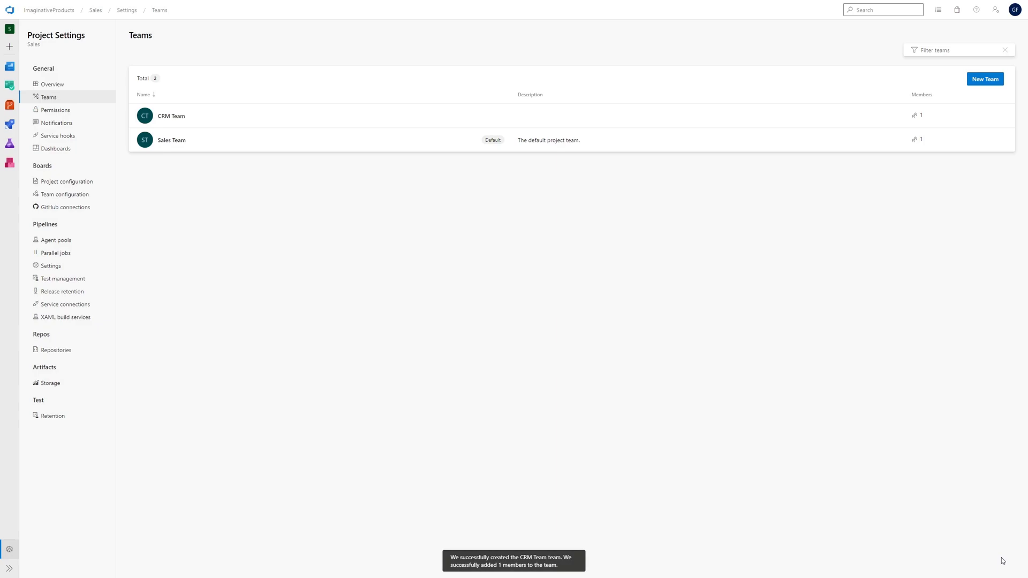
- Create 'Field Operations Team' and 'Performance Management Team', bringing Sales to four teams
left_click(992, 80)
type("Field ")
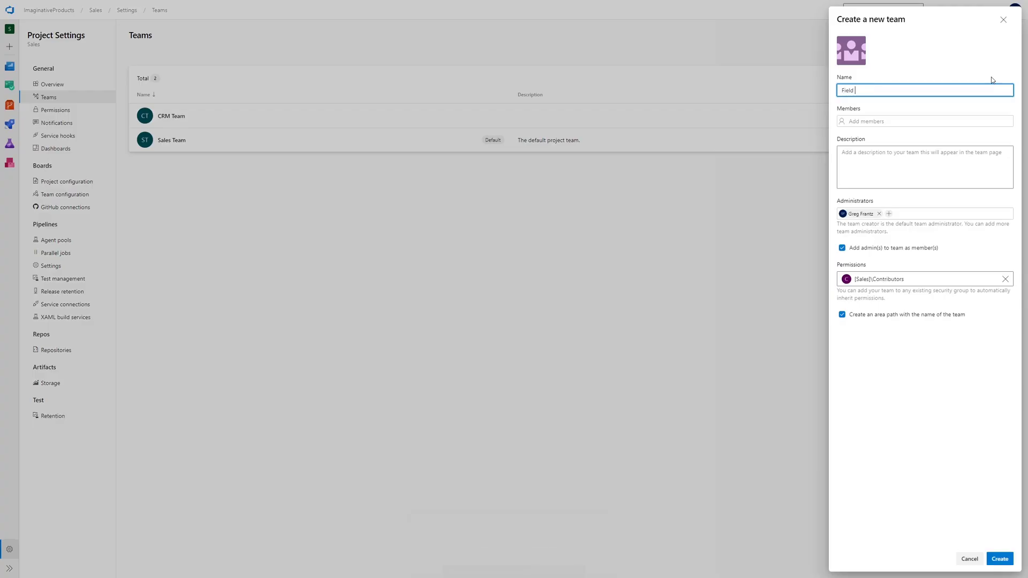
type("Operations Team")
left_click(1001, 560)
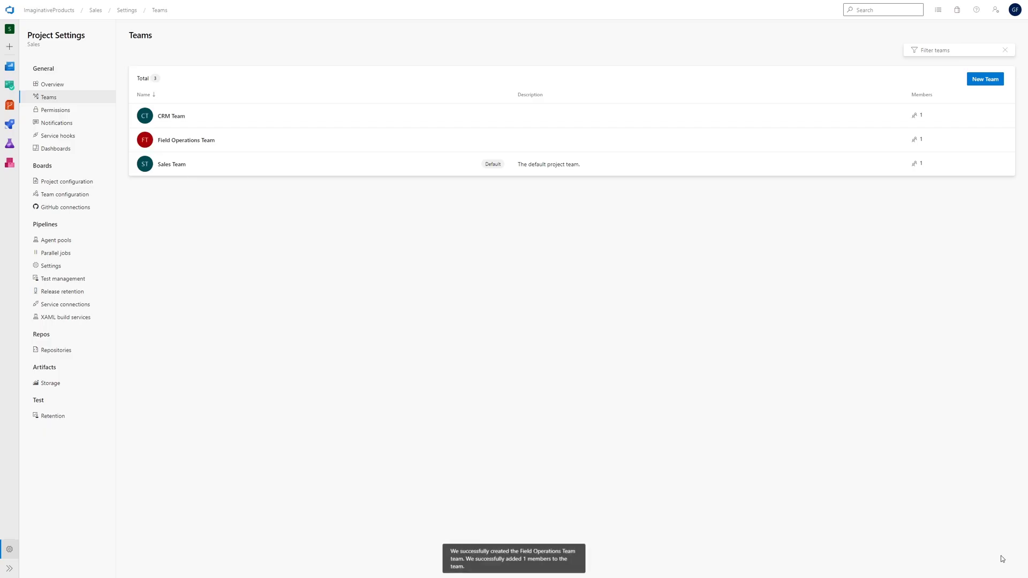
left_click(985, 79)
type("Performance Management Team")
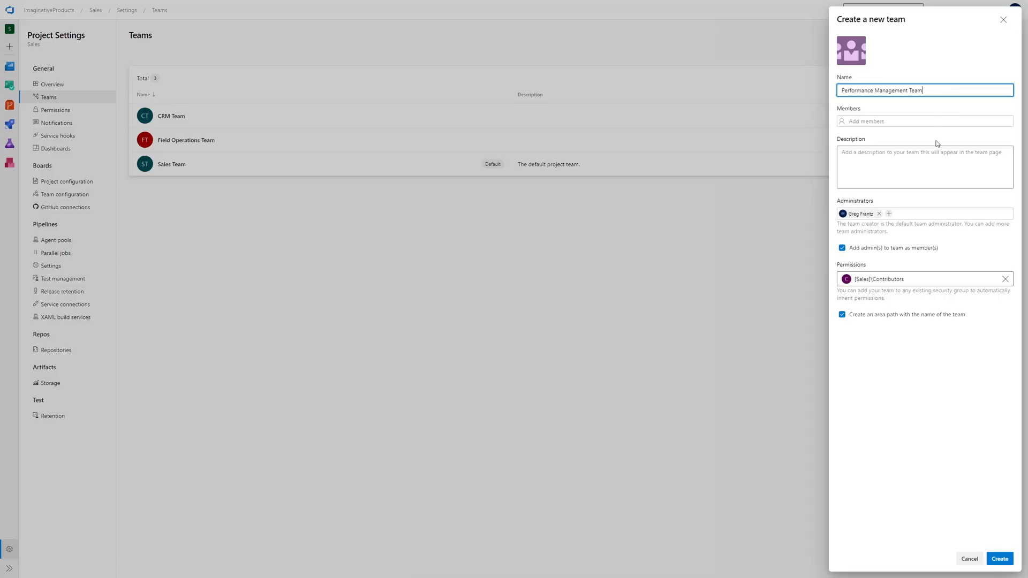
left_click(1000, 560)
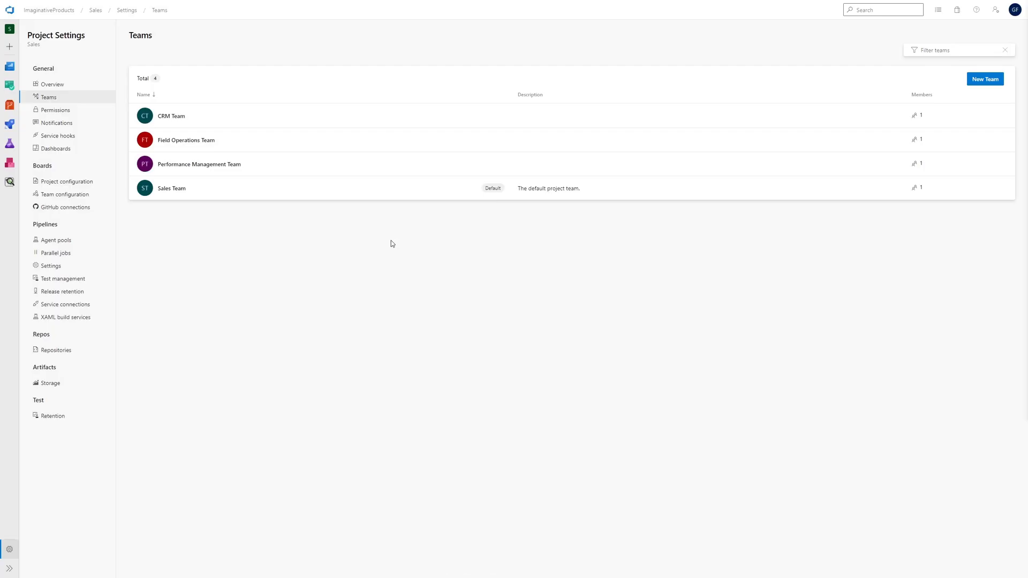
- Use the ImaginativeProducts breadcrumb to go back to the organization's projects page
left_click(52, 11)
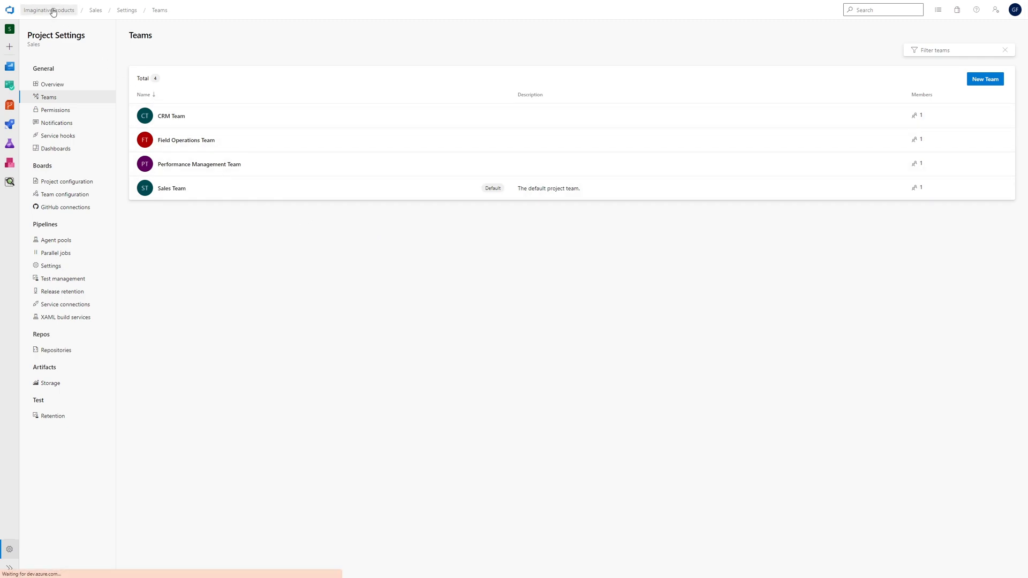